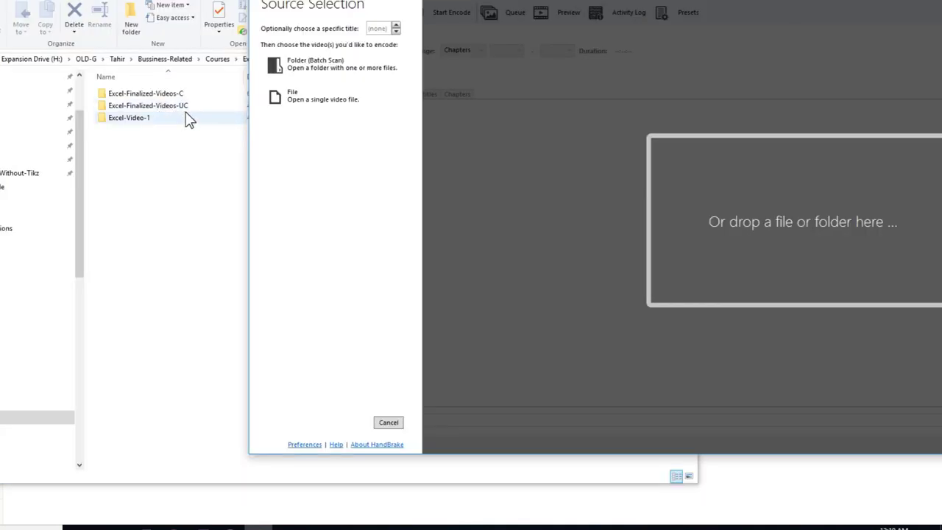
Open the Excel-Finalized-Videos-UC folder from Pre-Production and start dragging Editor.mp4 toward HandBrake.
click(186, 112)
double_click(185, 114)
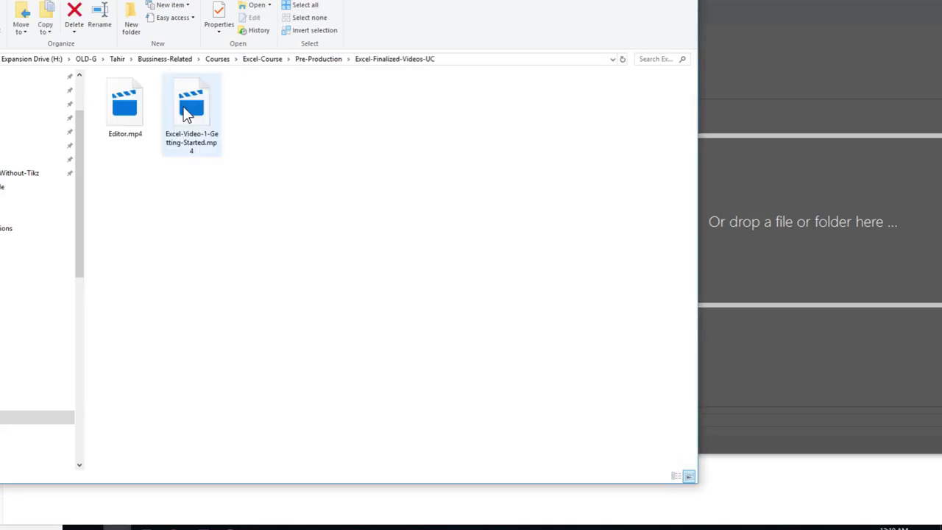
click(184, 116)
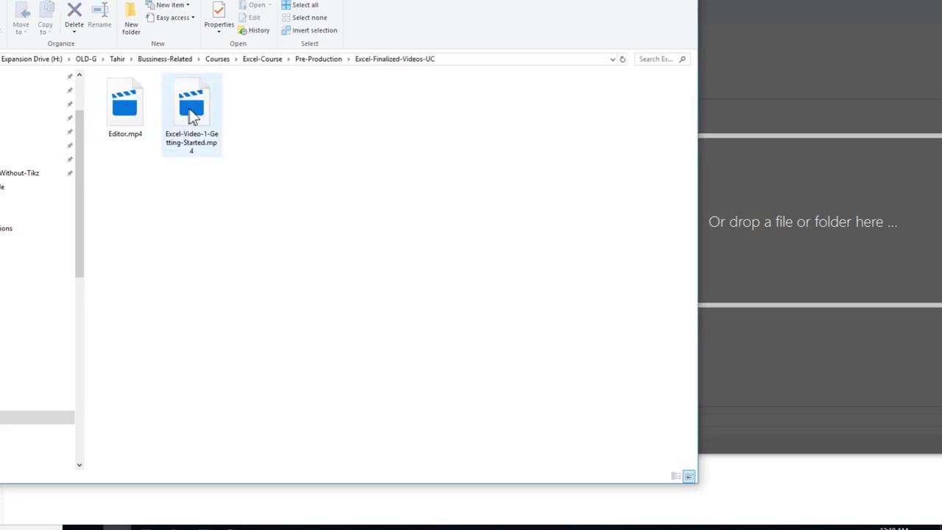
click(328, 60)
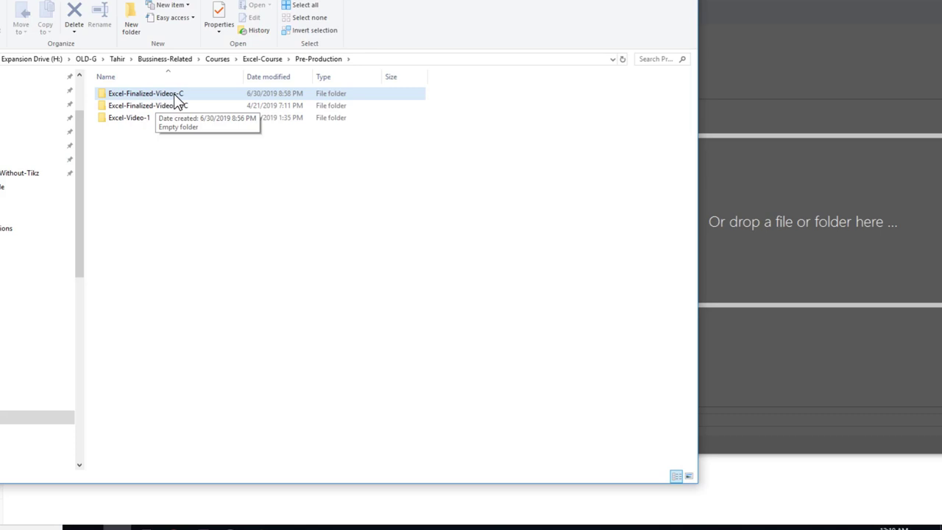
click(147, 108)
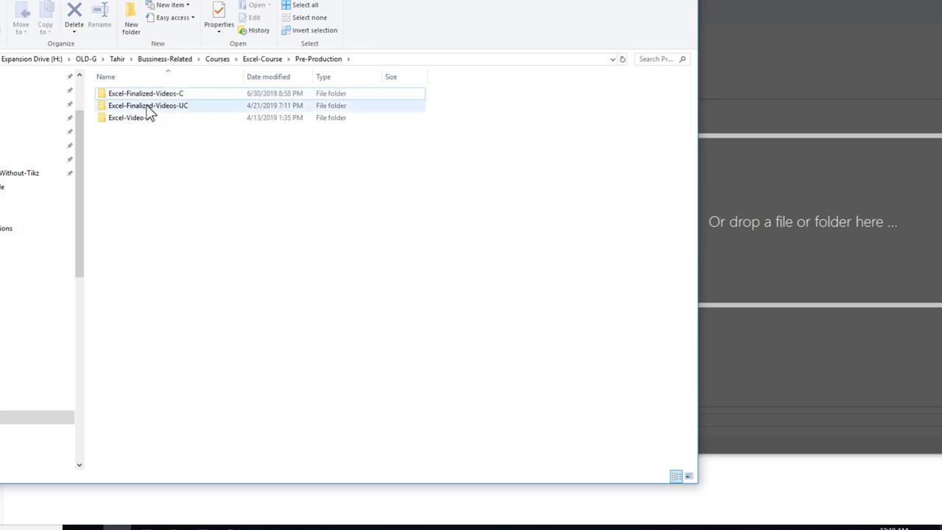
double_click(148, 107)
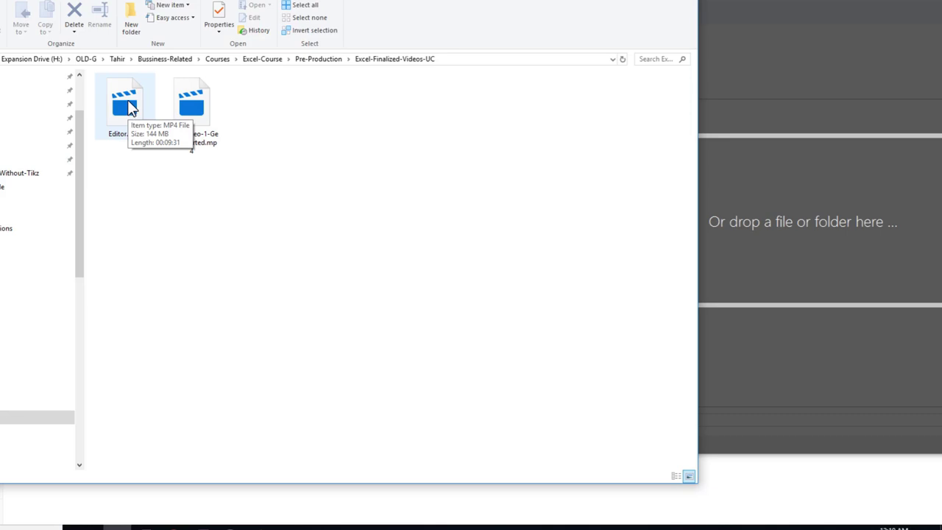
drag(500, 5, 389, 4)
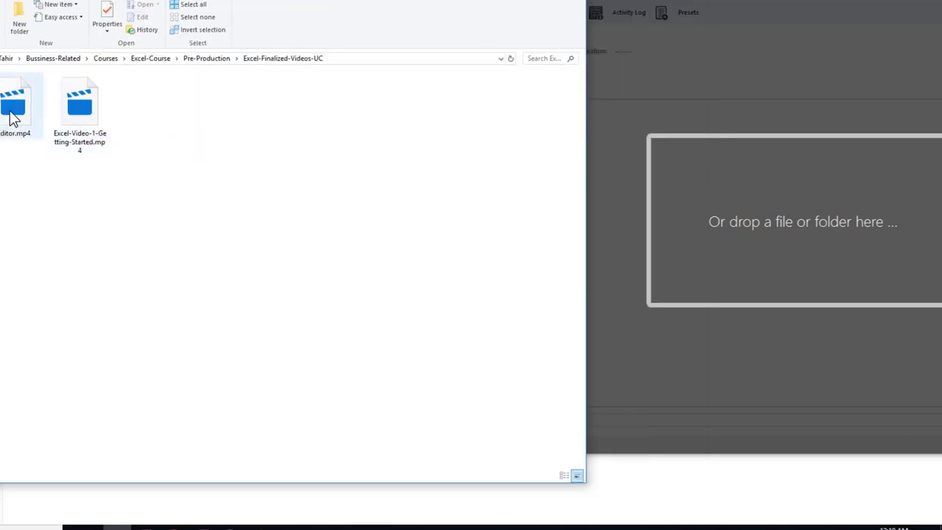
Drop Editor.mp4 into HandBrake to load it as a 1920x1080, 30 FPS source under Fast 1080p30.
drag(10, 115, 725, 190)
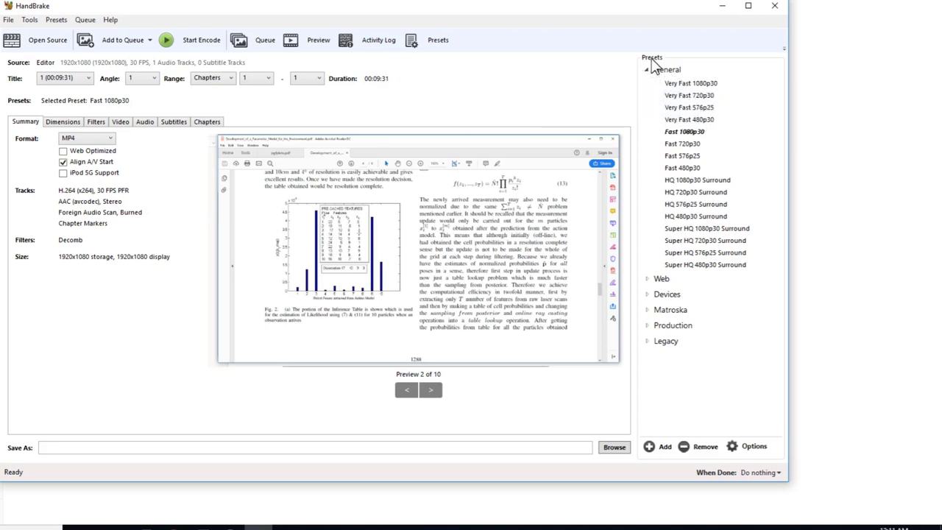
Toggle the presets list, then review the Chapters, Subtitles, Audio, Video, Filters and Dimensions settings.
click(438, 41)
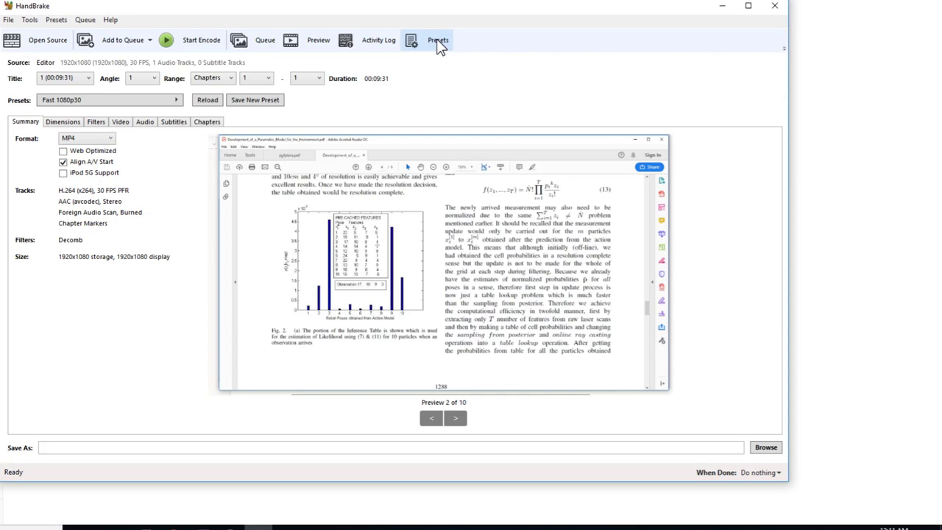
click(438, 41)
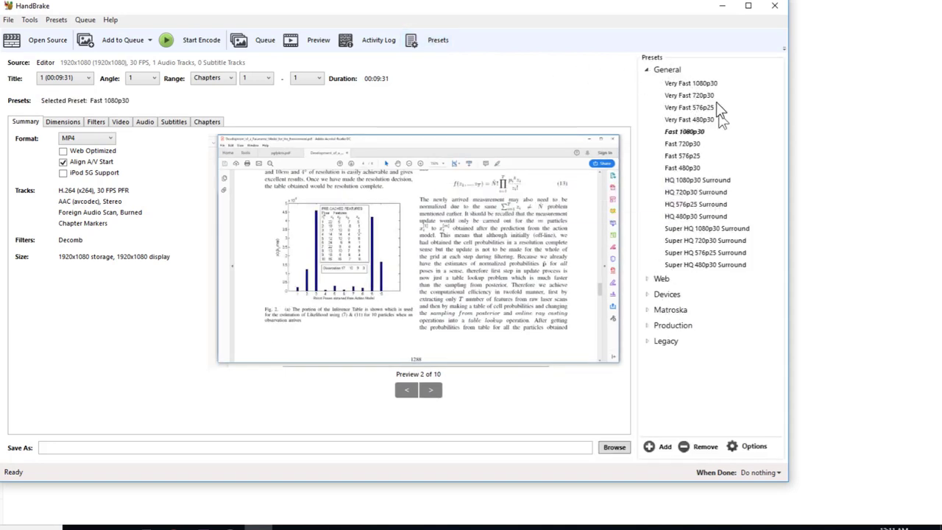
mouse_move(703, 92)
click(203, 123)
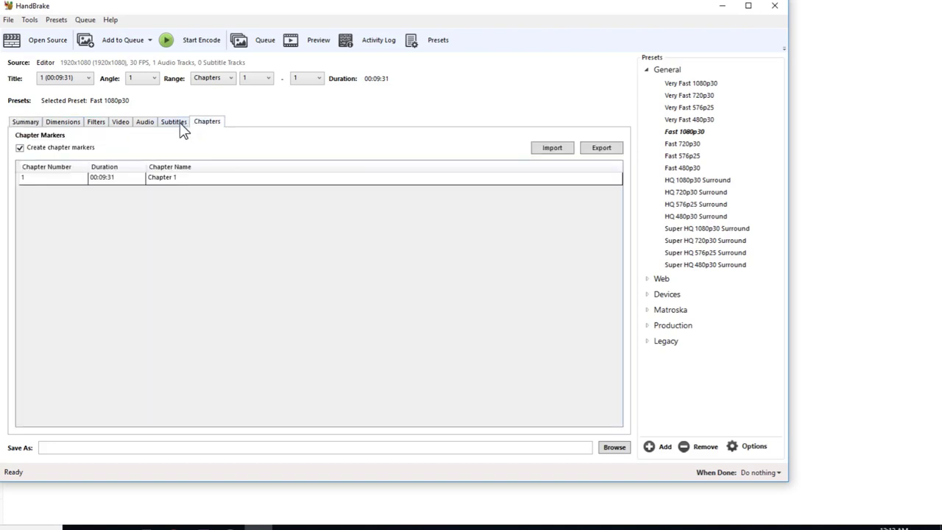
click(180, 123)
click(148, 122)
click(121, 124)
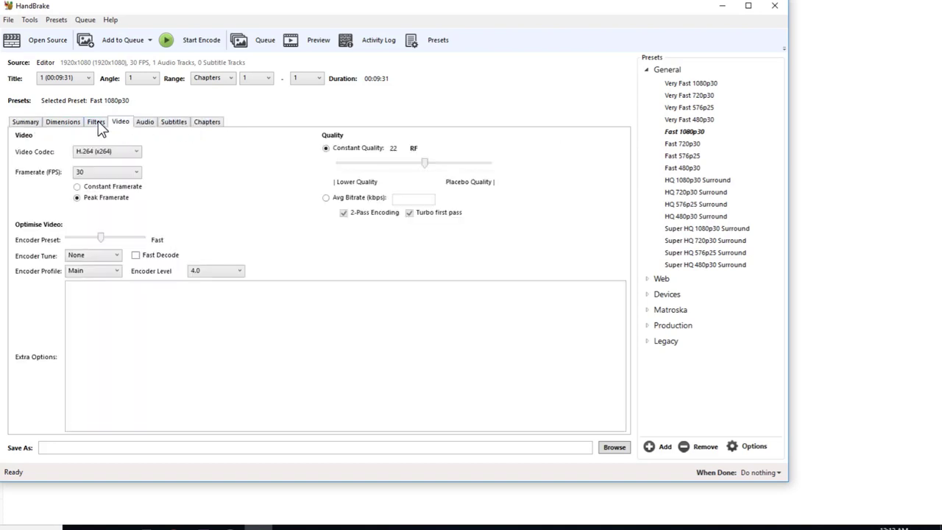
click(98, 123)
click(74, 123)
click(33, 124)
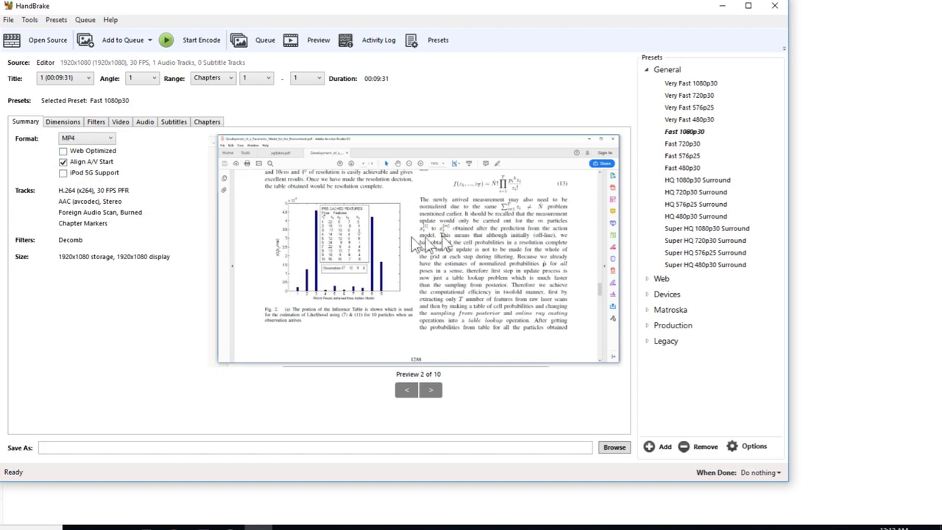
Check the 1920x1080 dimensions, then step the Summary preview forward to frame 6 of 10.
click(65, 125)
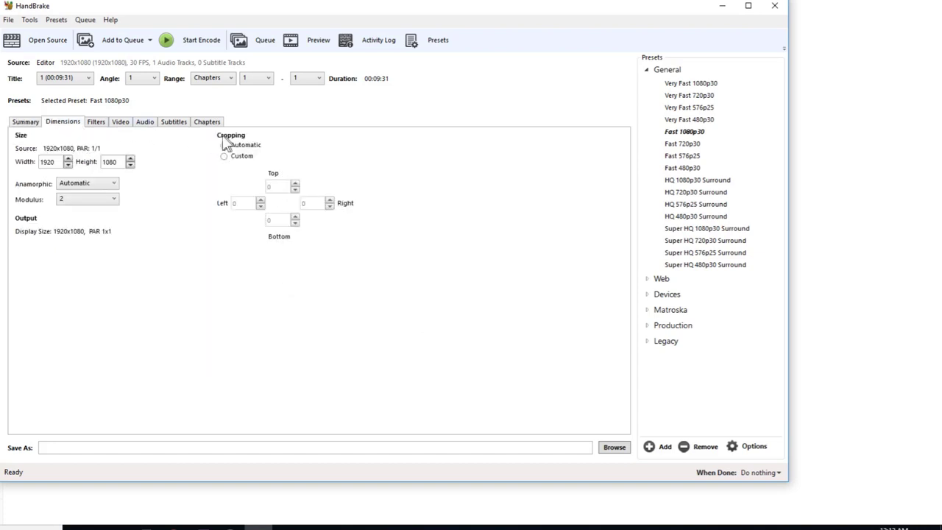
click(25, 122)
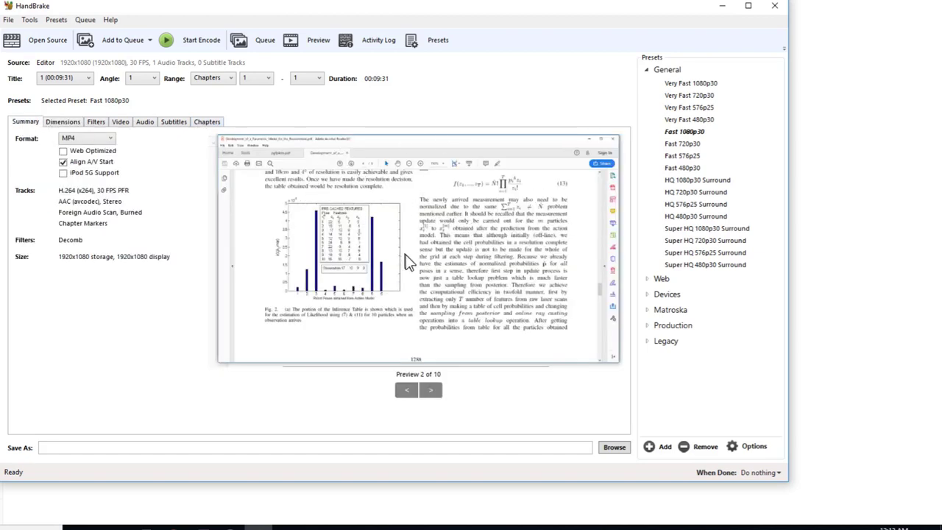
click(430, 390)
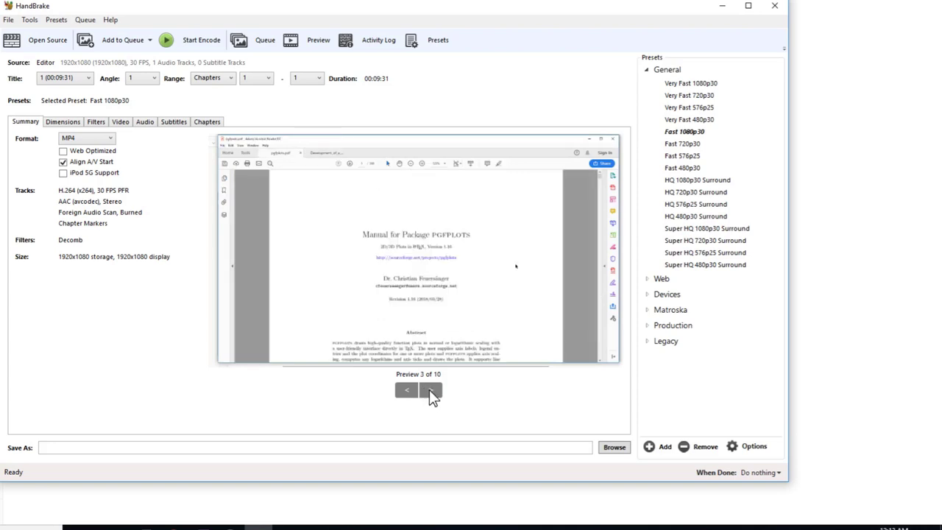
click(431, 390)
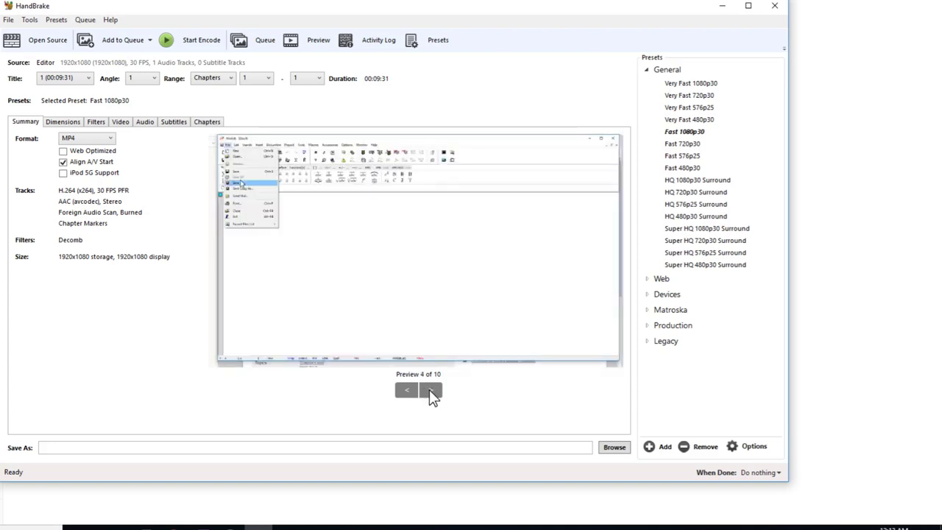
click(431, 391)
click(430, 391)
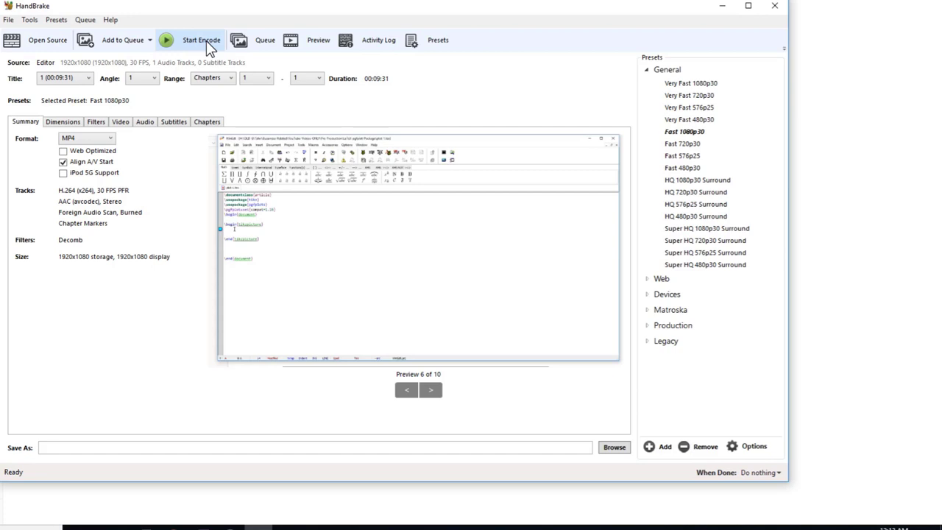
click(255, 45)
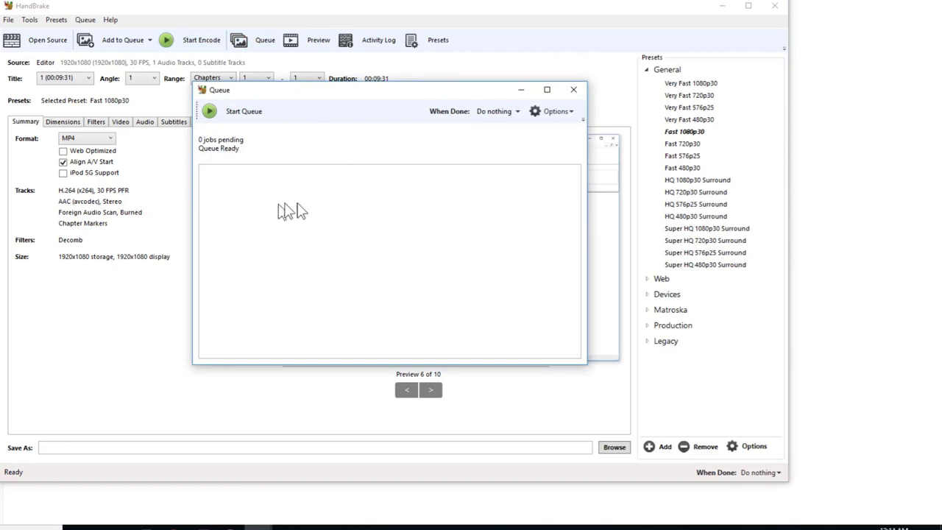
click(521, 90)
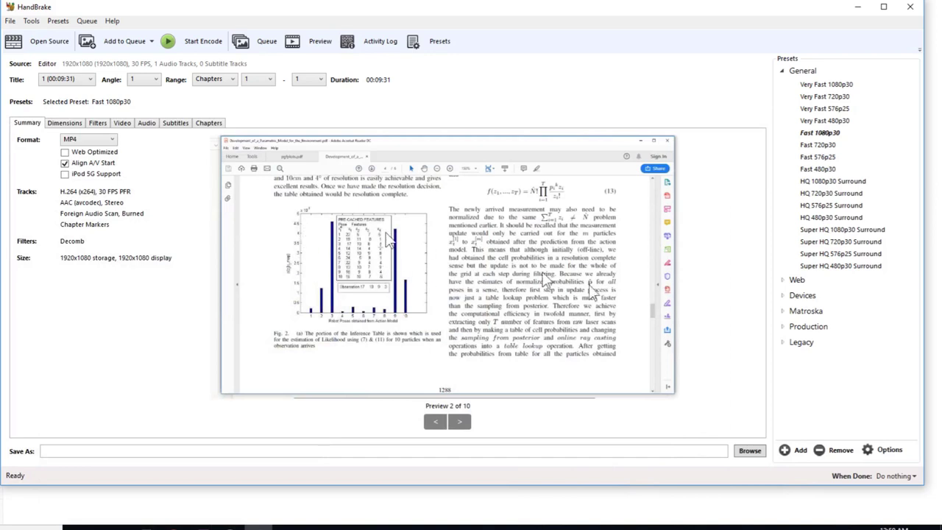
click(745, 453)
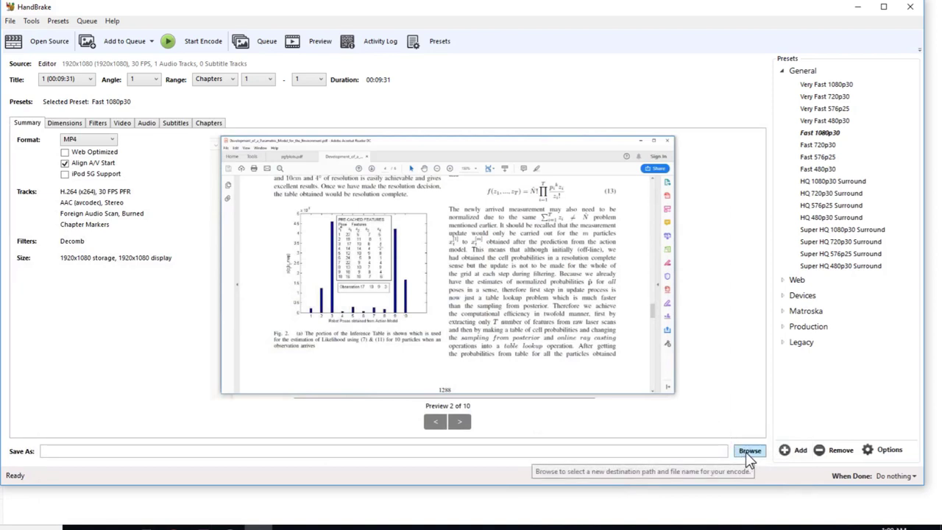
click(193, 43)
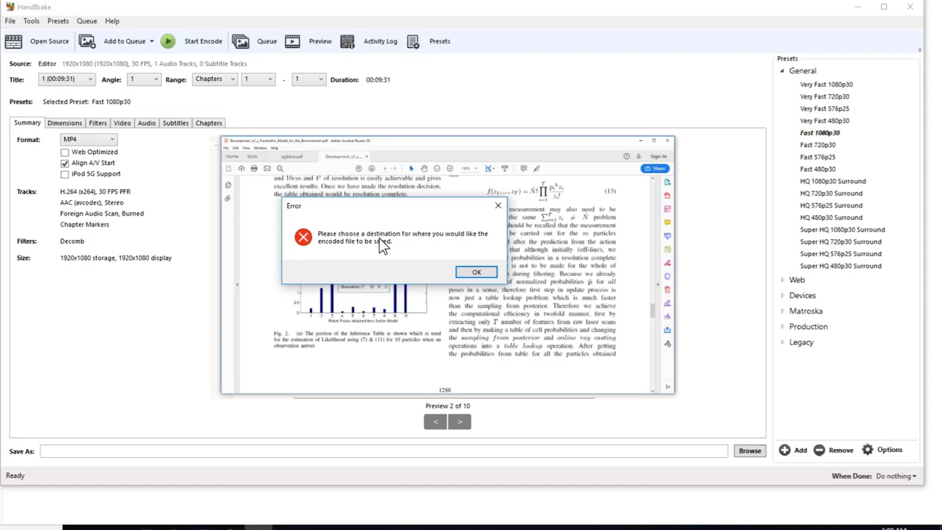
Dismiss the missing-destination error and save the output as editor-C.mp4 in Excel-Finalized-Videos-C.
click(472, 272)
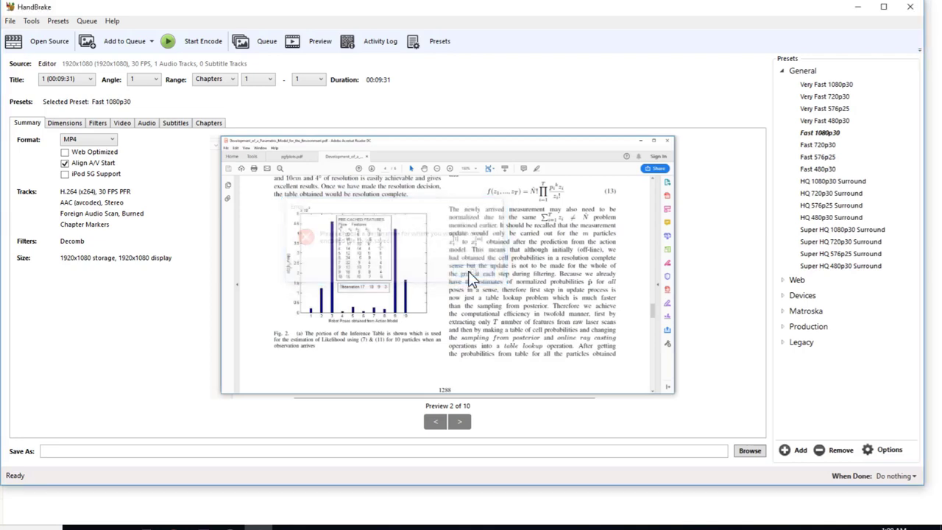
click(750, 450)
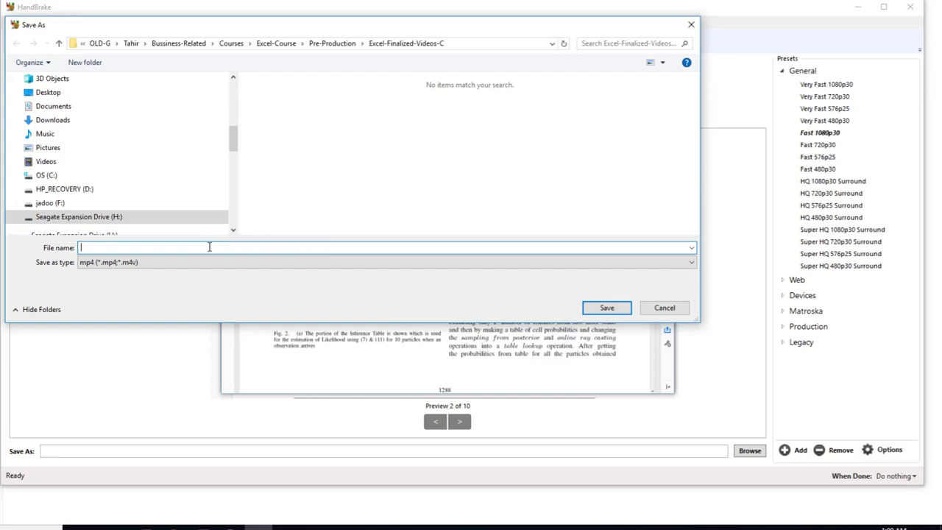
text(editor-C.mp4)
click(608, 309)
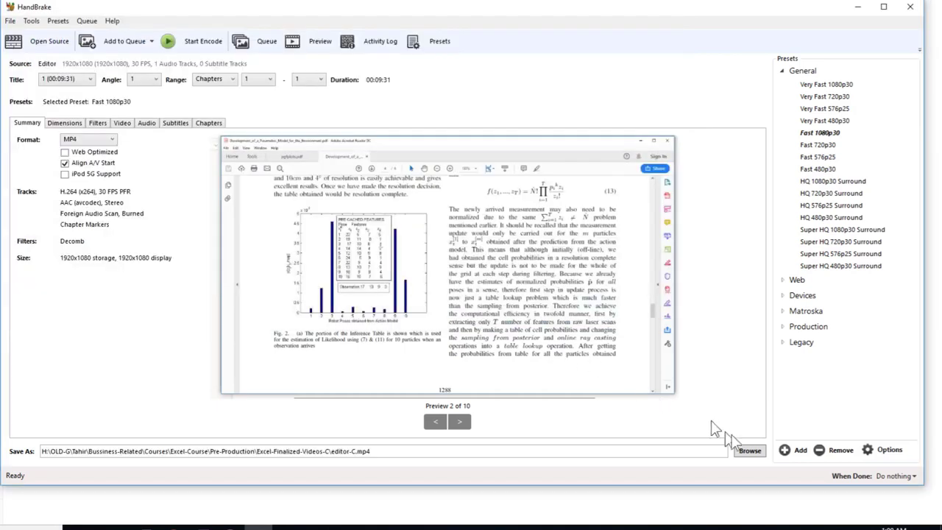
click(752, 451)
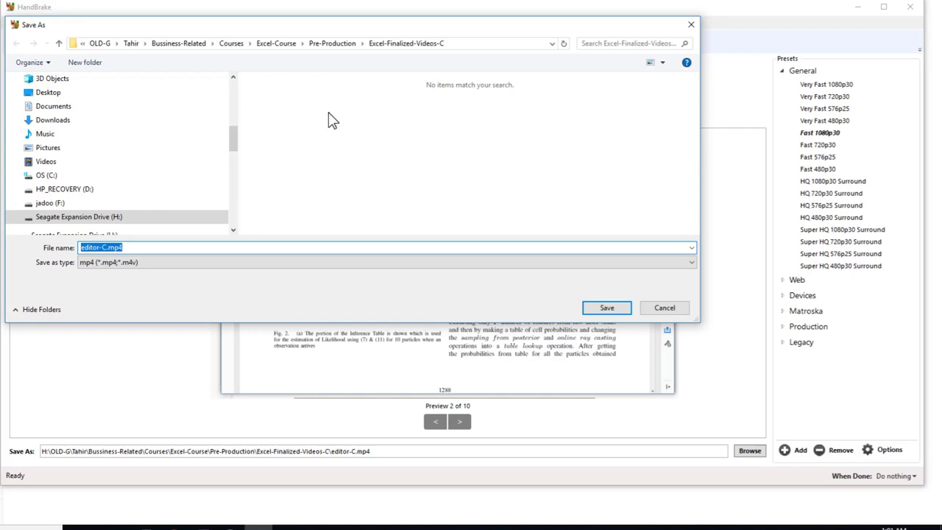
key(Return)
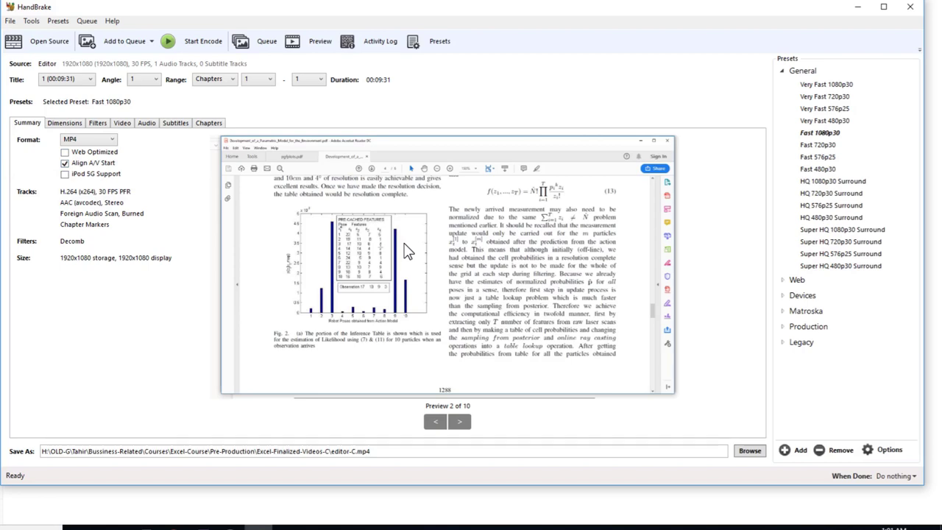
Add the Editor job to the queue and confirm it appears as one pending encode.
click(268, 48)
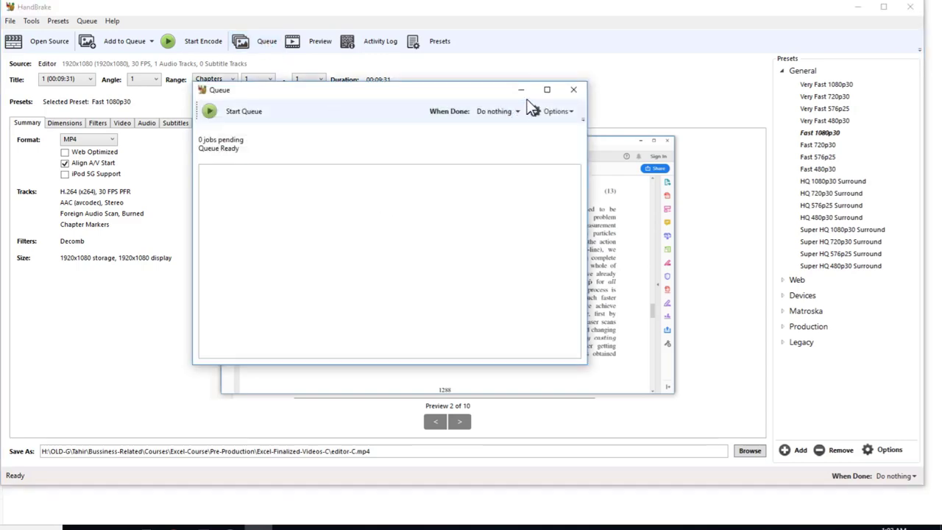
click(521, 89)
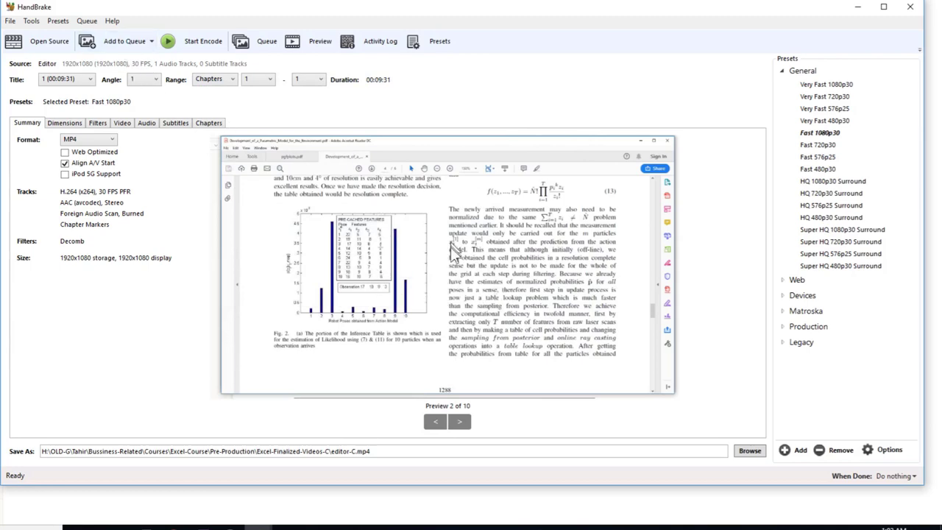
click(127, 44)
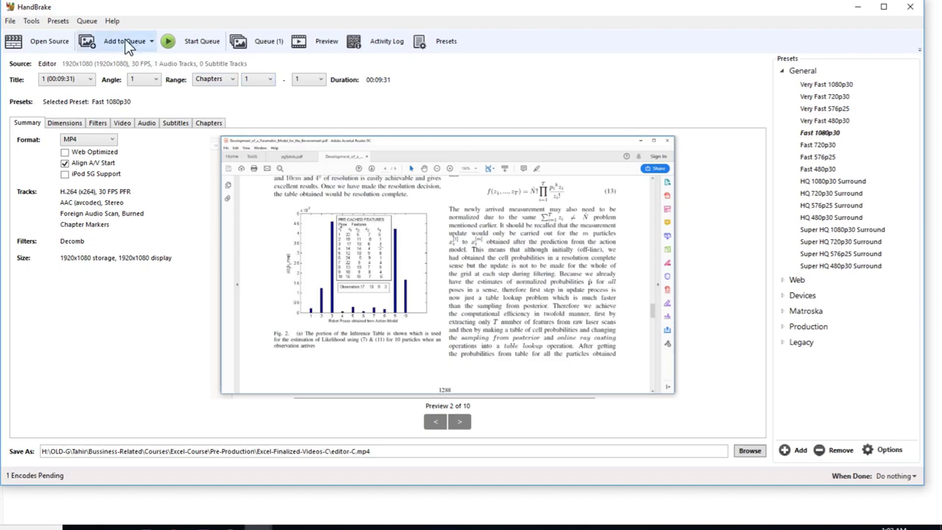
click(272, 42)
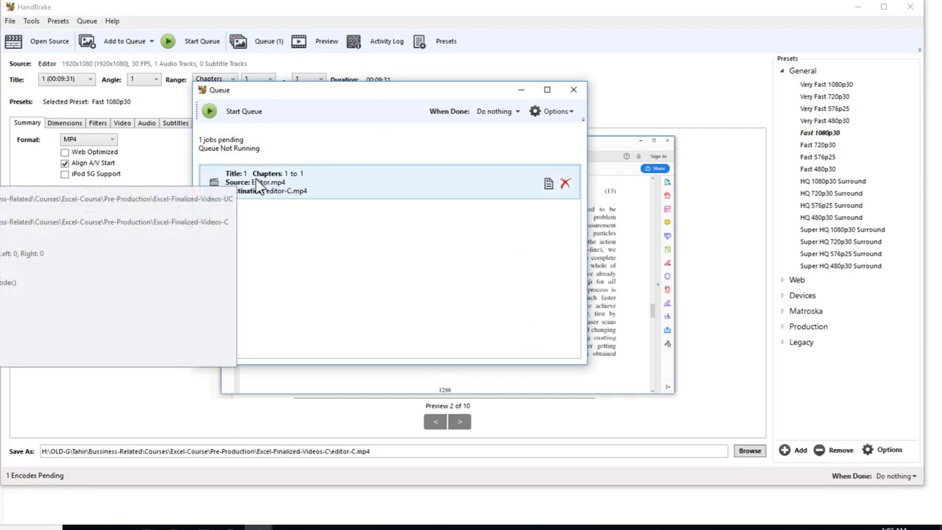
key(alt+F4)
Load Excel-Video-1-Getting-Started from File Explorer as HandBrake's new source.
mouse_move(131, 527)
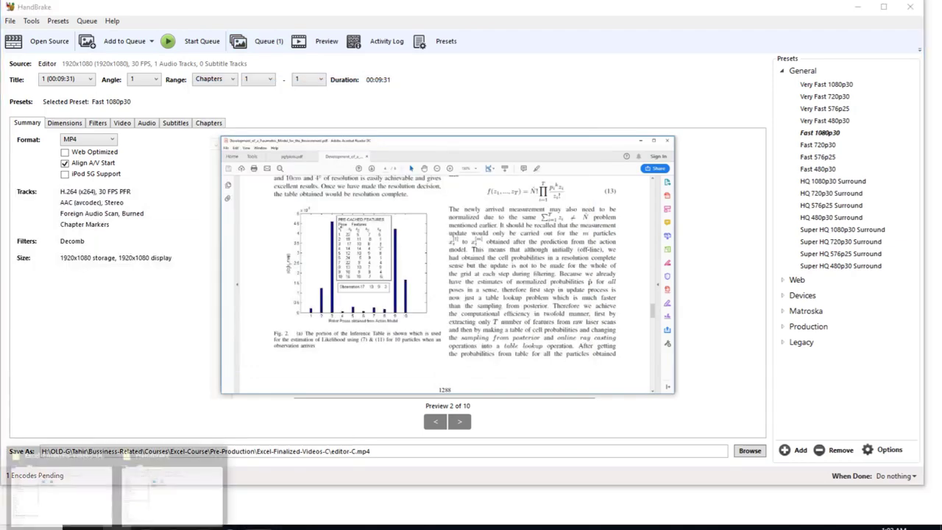
click(58, 489)
drag(204, 147, 758, 215)
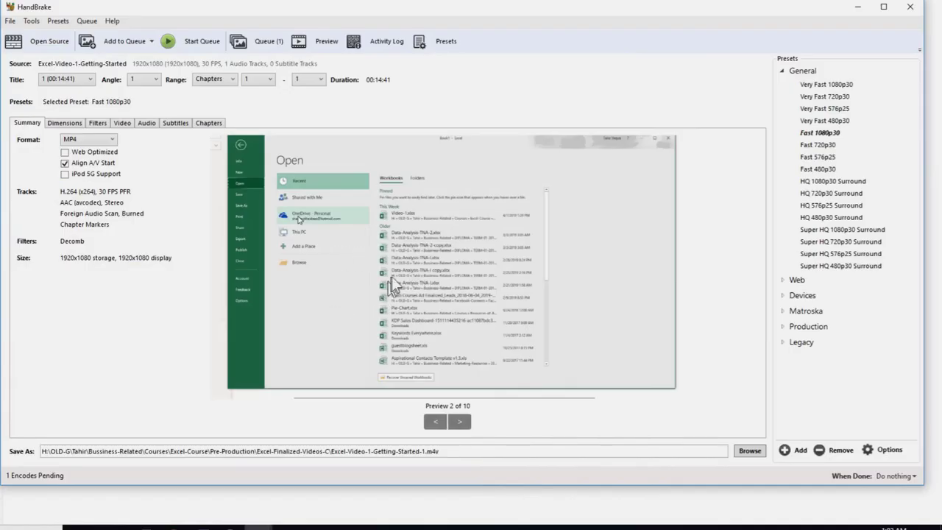
Name the output Excel-Video-1-Getting-Started-1-C.mp4 and save the destination.
click(750, 450)
click(186, 247)
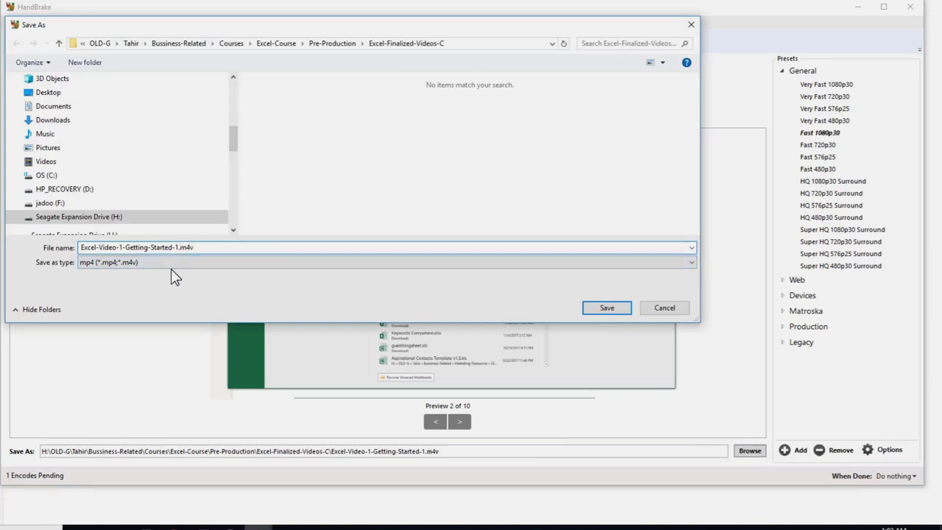
text(mp4)
key(Delete)
key(Delete)
key(Delete)
text(-C)
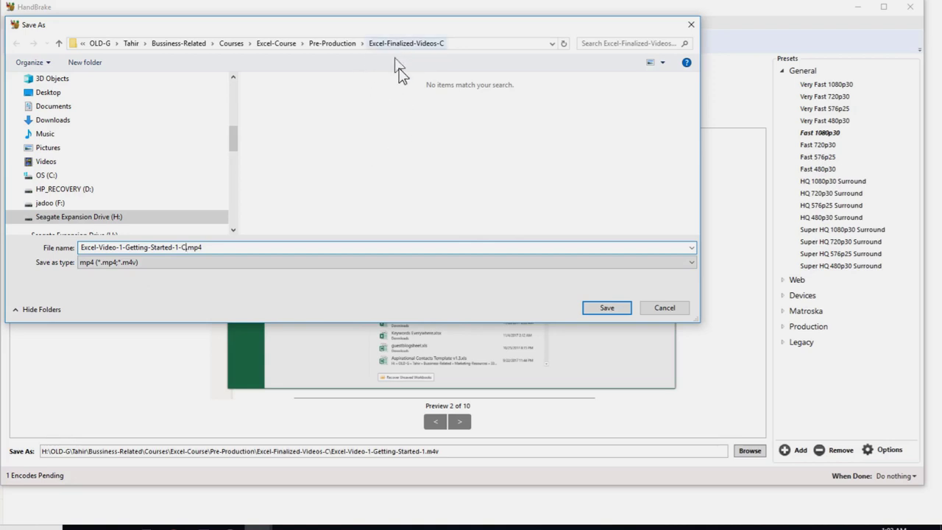
click(605, 307)
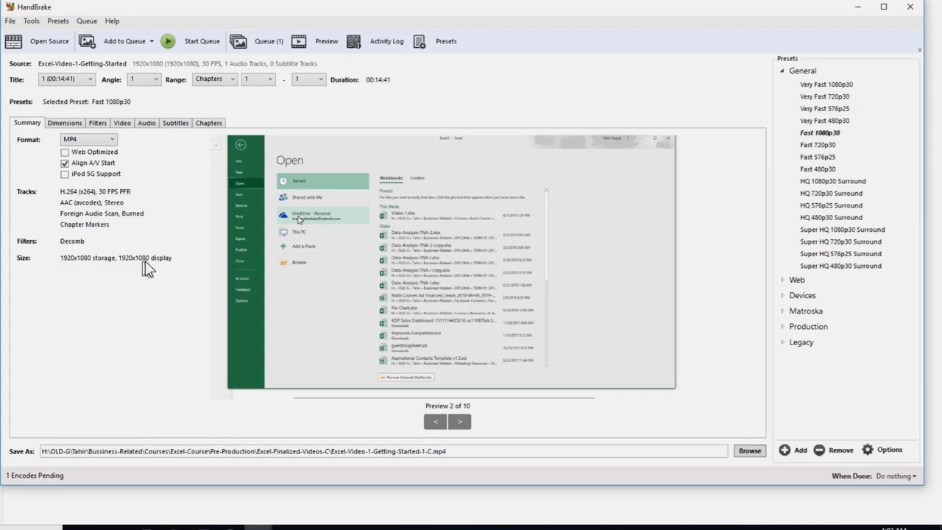
Keep the 1920x1080 dimensions with modulus 2, then view the Decomb filter settings.
click(64, 123)
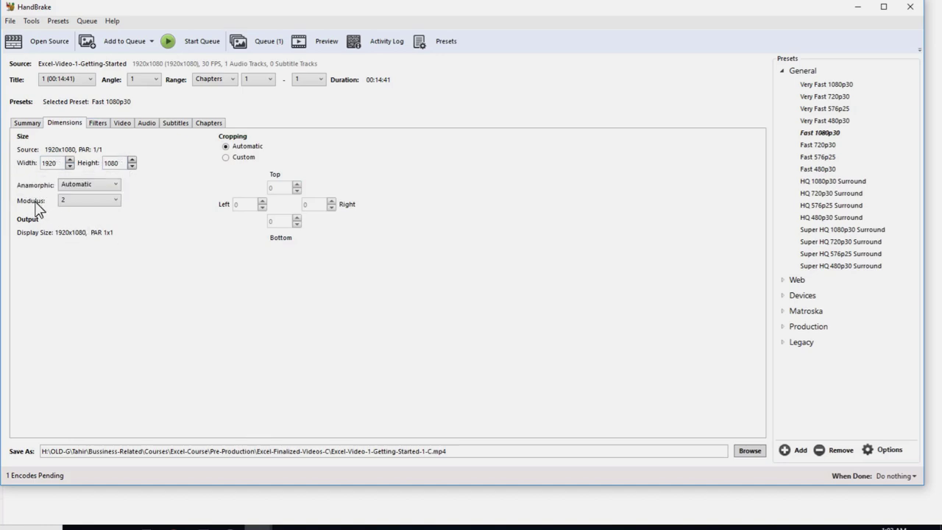
click(75, 203)
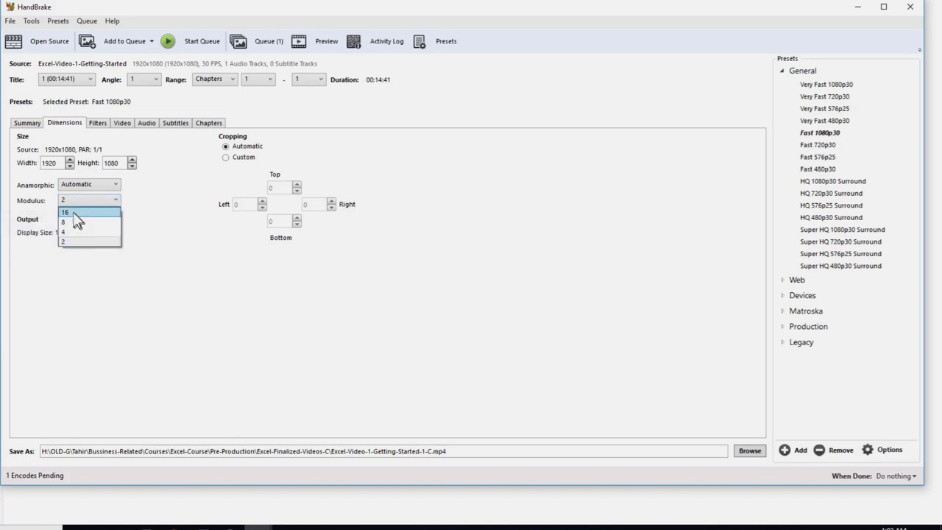
click(75, 204)
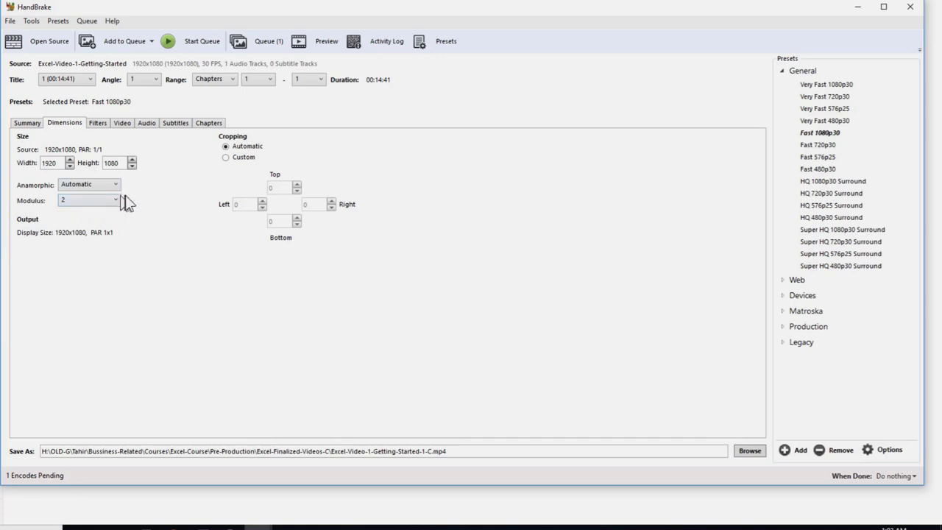
click(98, 123)
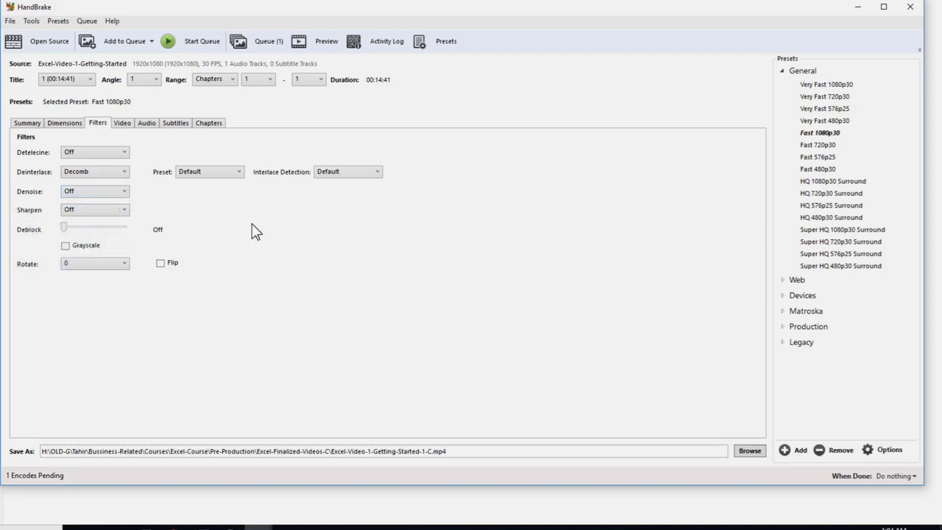
Show the video settings and keep H.264 (x264) as the codec at RF 22.
click(123, 124)
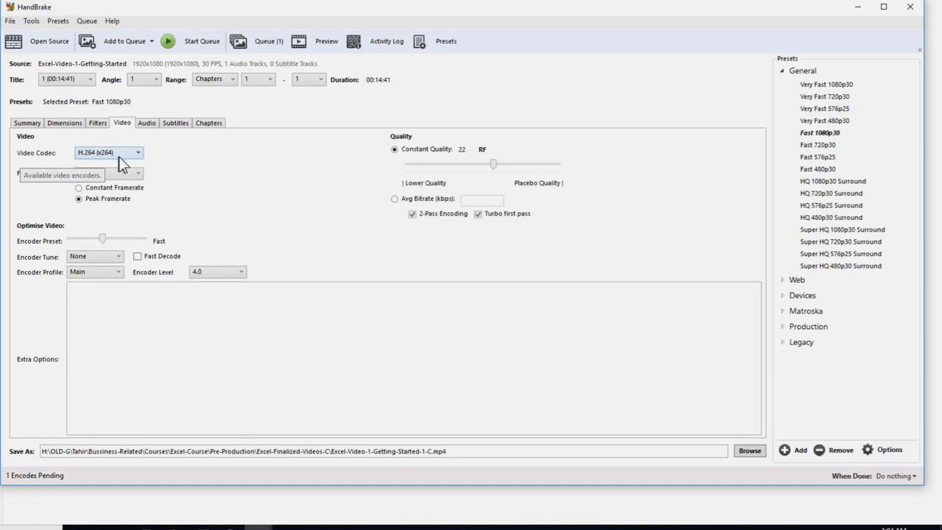
click(126, 156)
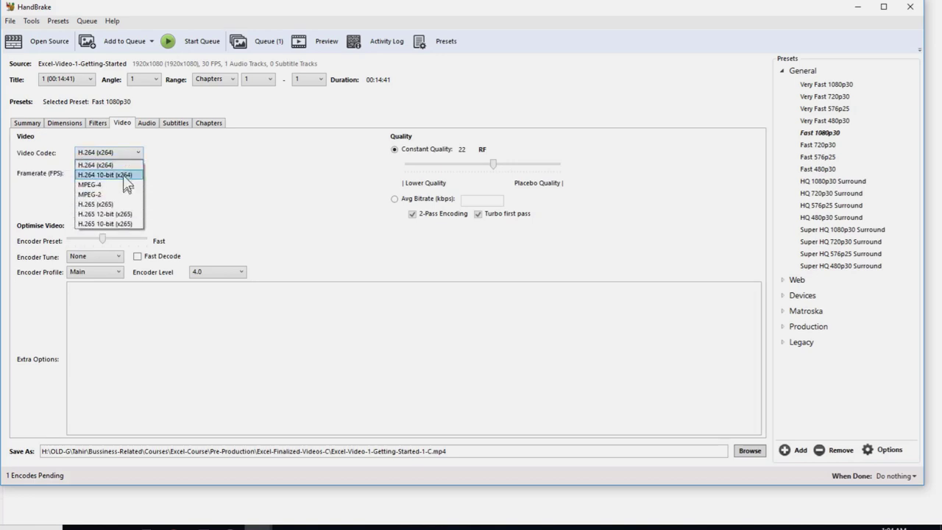
click(131, 160)
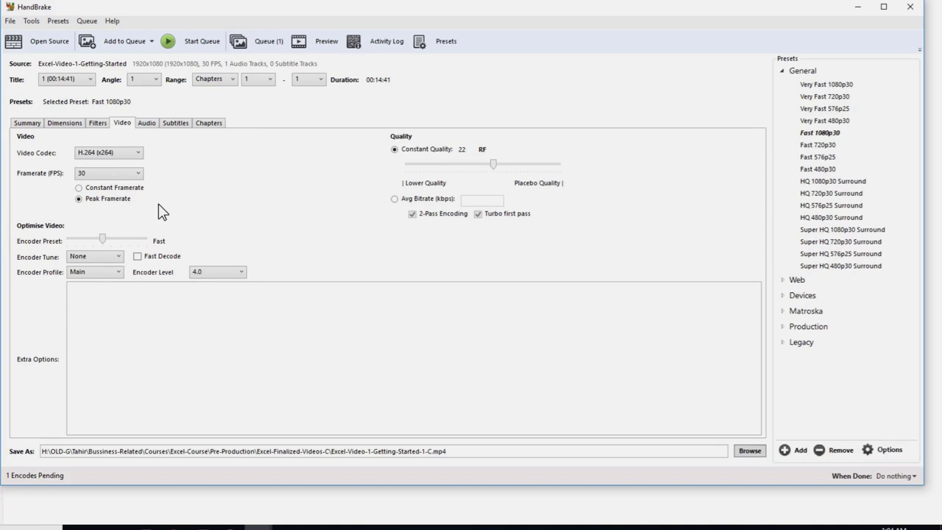
Review the AAC stereo audio, Foreign Audio Scan subtitles and chapter markers, ending on Summary.
click(27, 123)
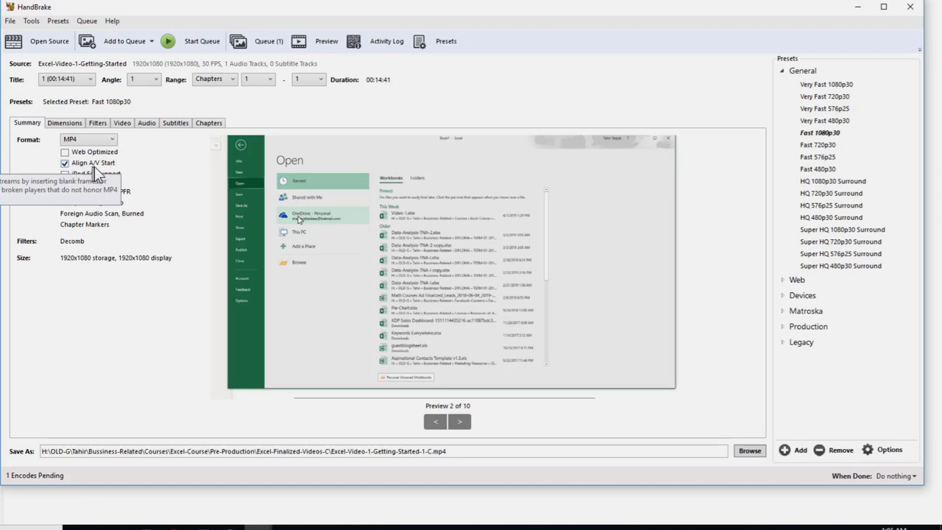
click(64, 163)
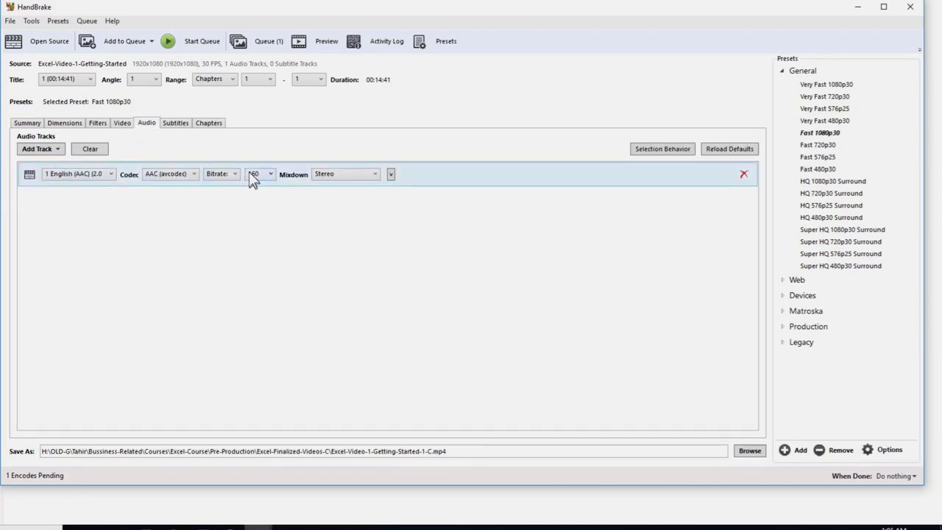
click(178, 125)
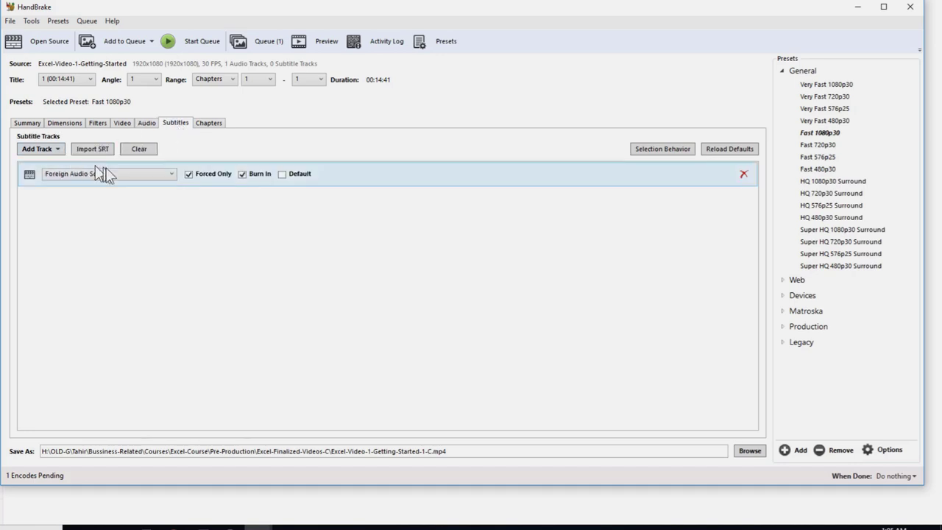
click(212, 123)
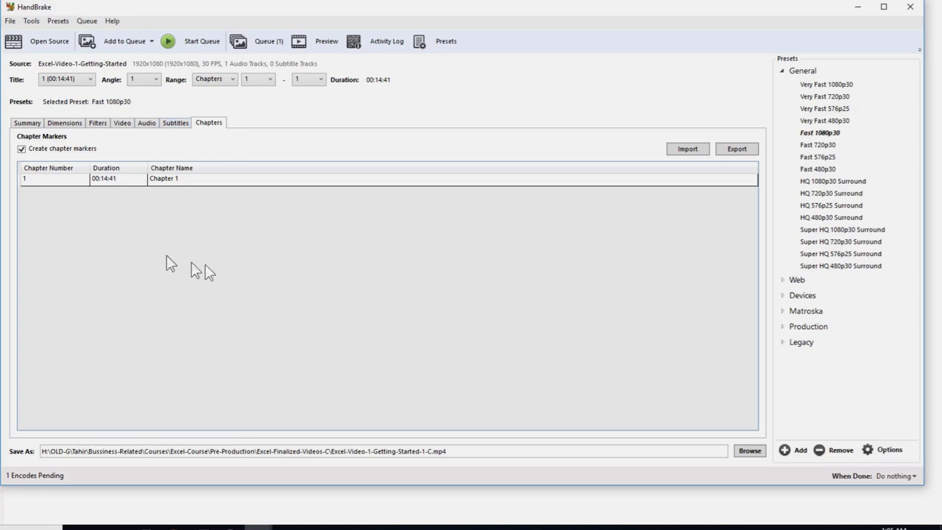
click(26, 123)
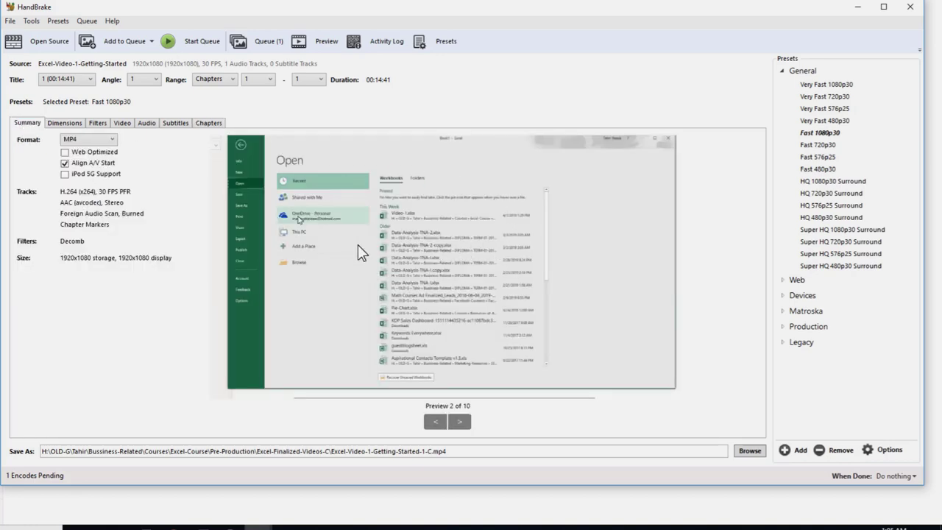
Start the HandBrake queue so the pending Excel-Video-1-Getting-Started encode begins running.
click(200, 43)
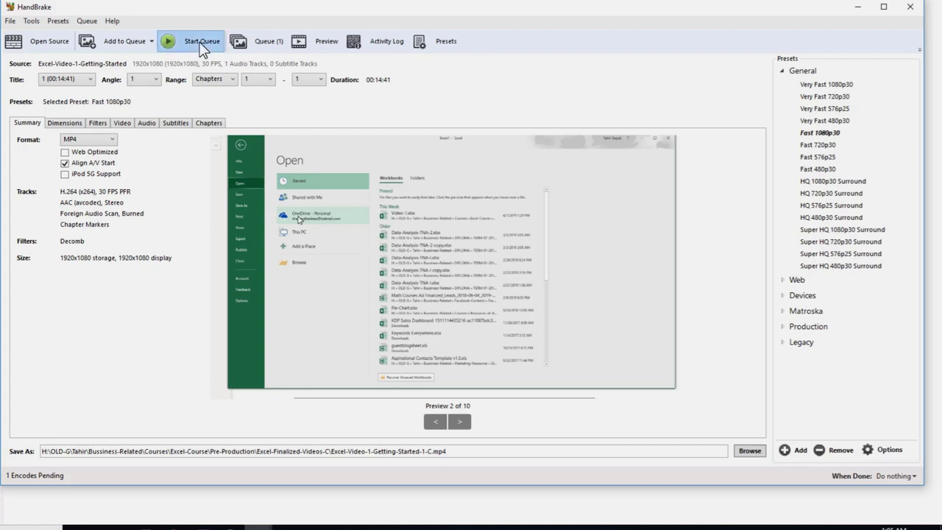